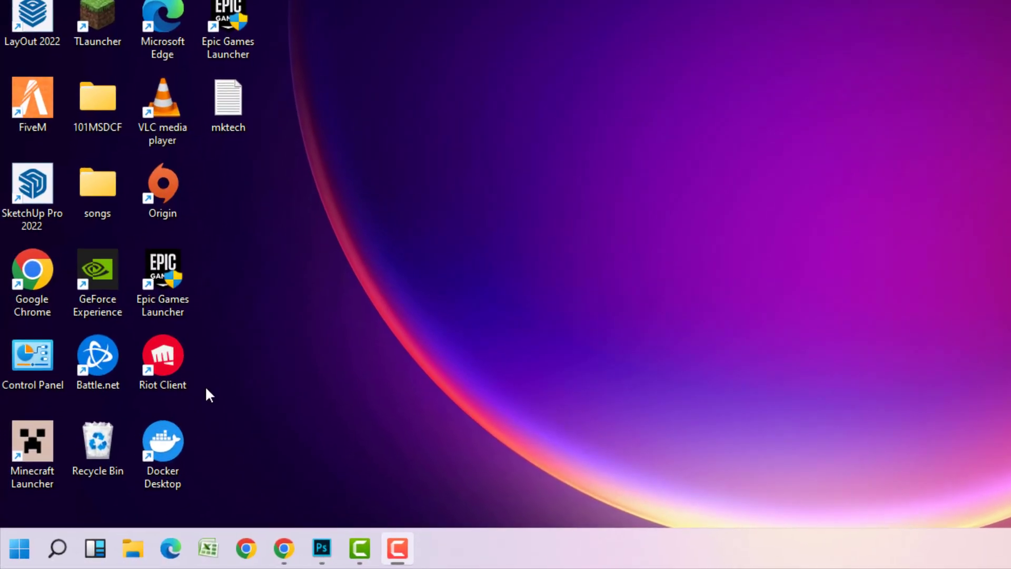
# Search Windows for "registry" and open Registry Editor
pyautogui.click(58, 552)
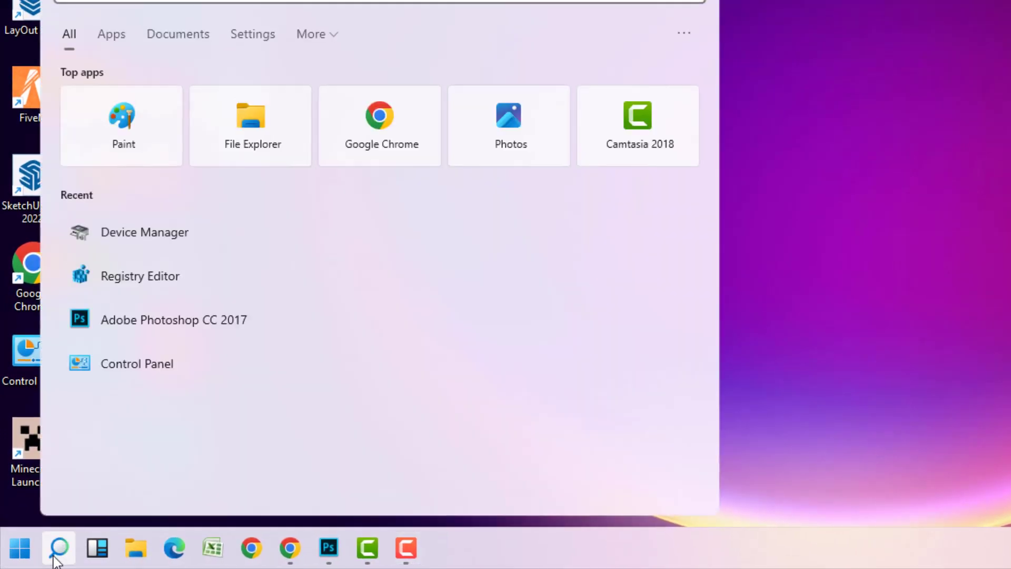
pyautogui.write('re')
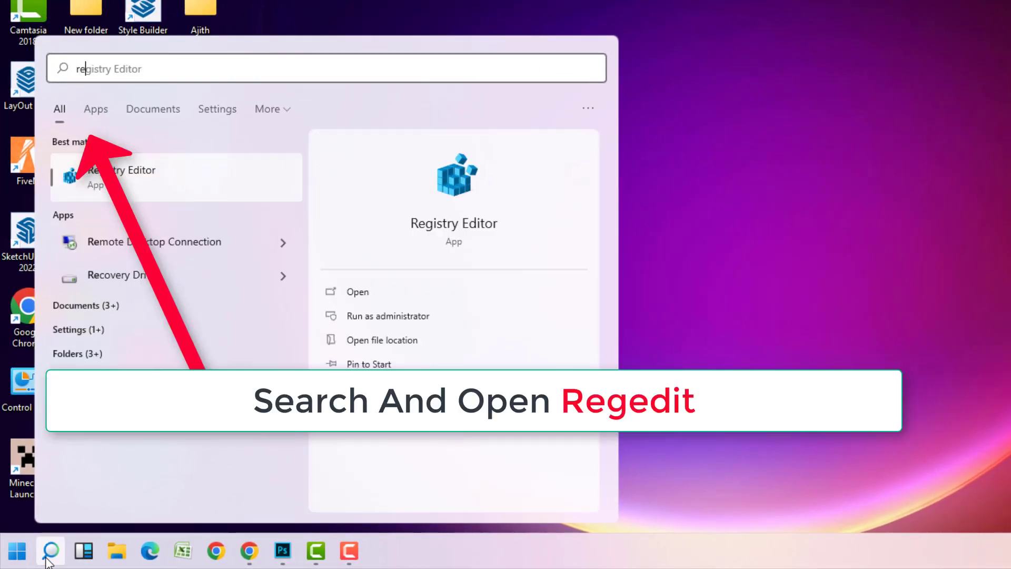
pyautogui.write('gistr')
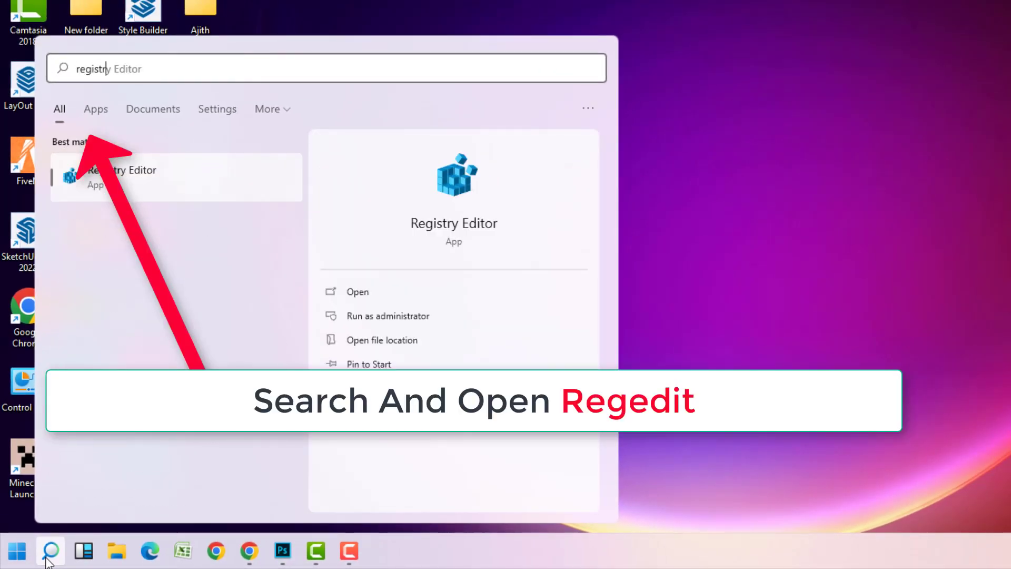
pyautogui.write('y')
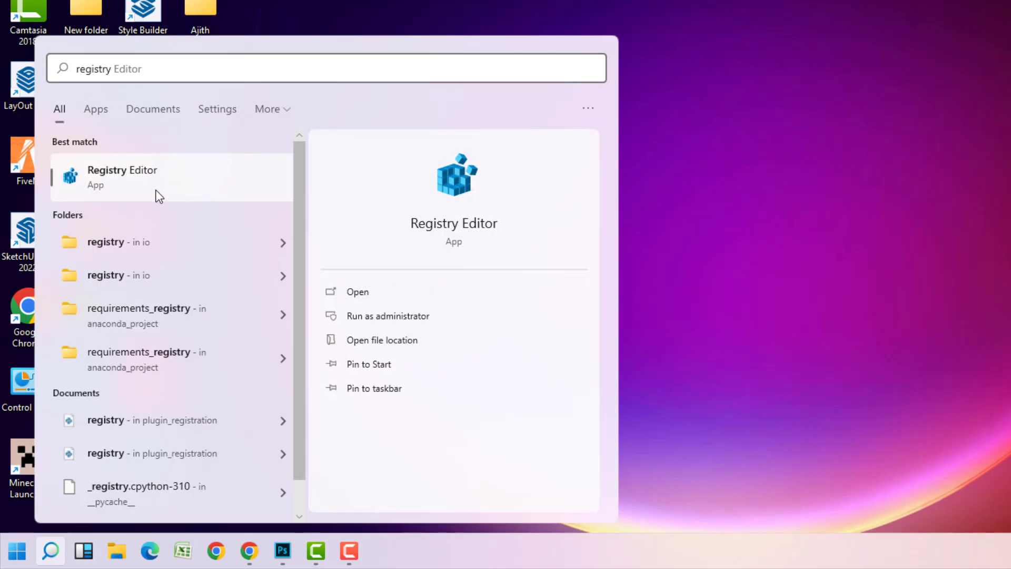
pyautogui.click(154, 192)
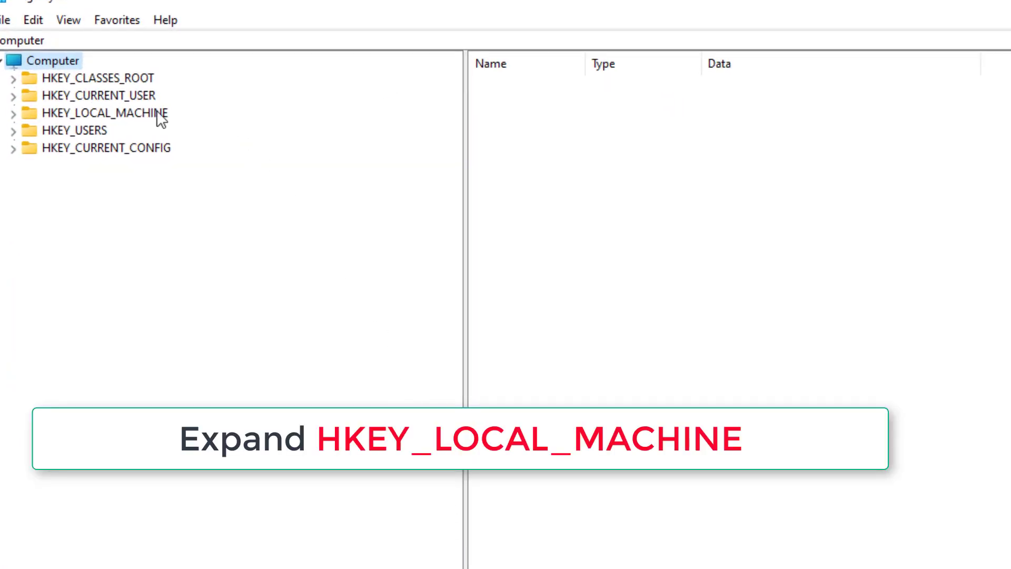
# Expand the registry tree through HKEY_LOCAL_MACHINE and SYSTEM down to the subkeys of CurrentControlSet
pyautogui.click(92, 113)
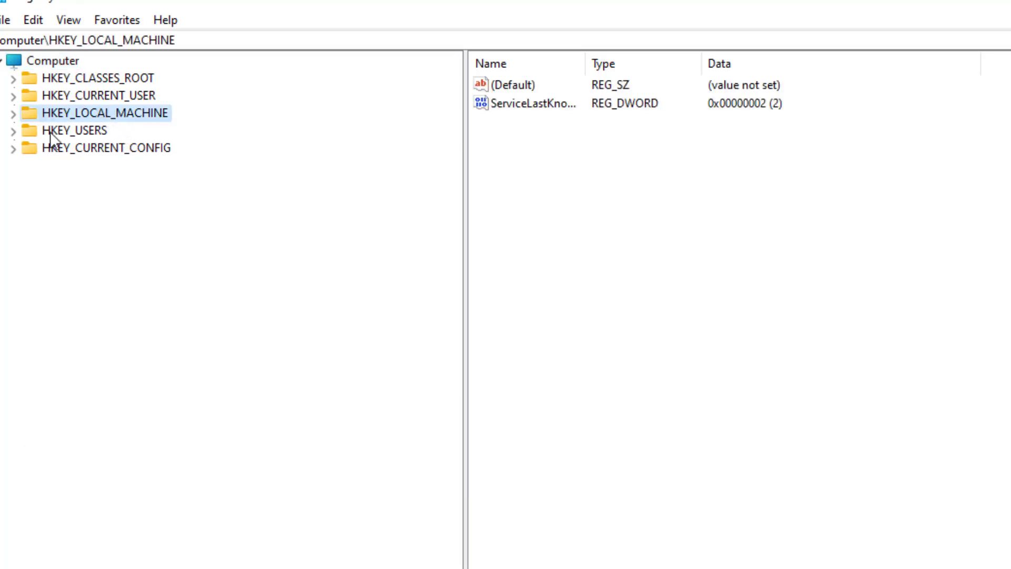
pyautogui.click(21, 112)
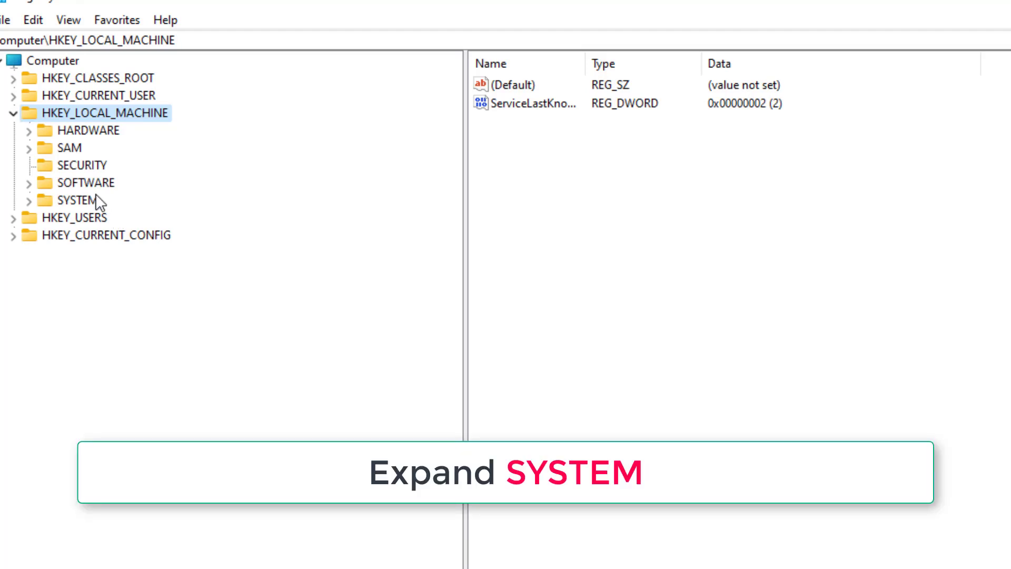
pyautogui.click(82, 201)
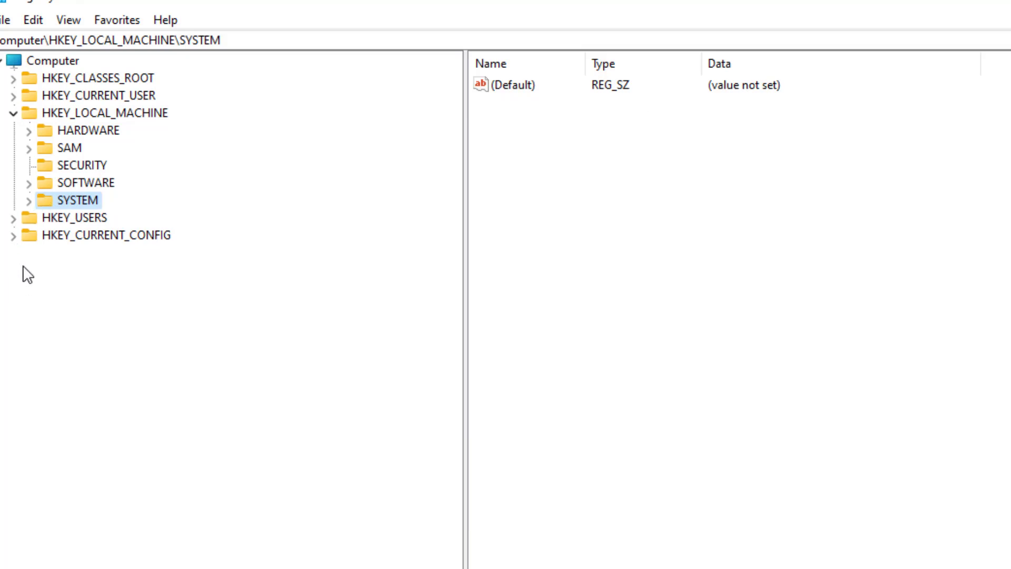
pyautogui.click(29, 200)
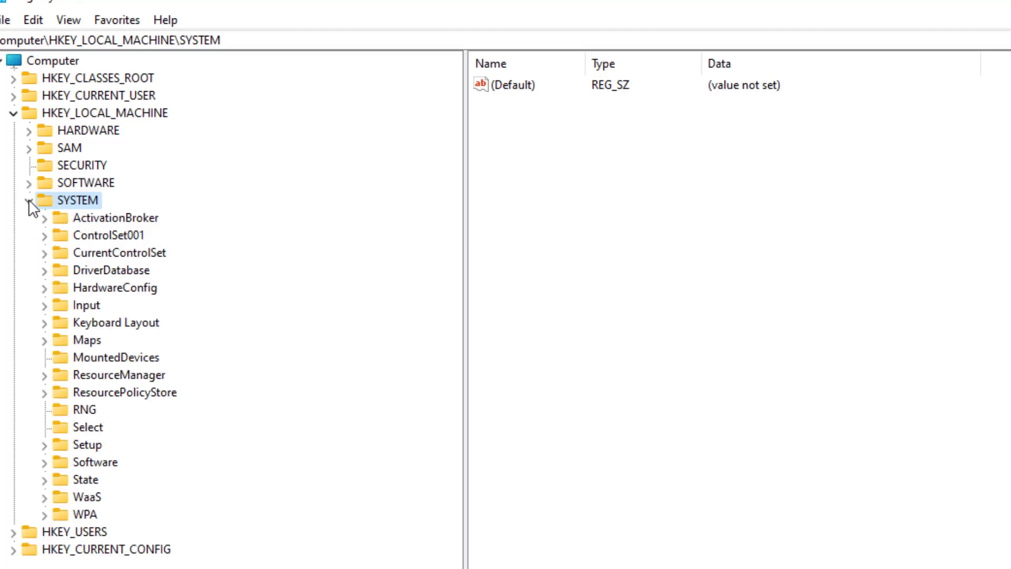
pyautogui.click(95, 253)
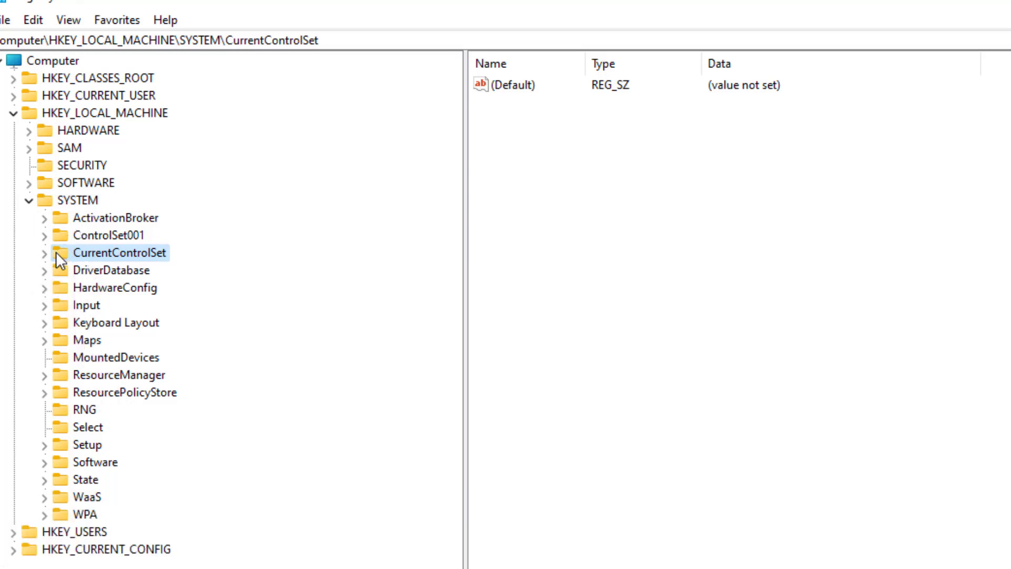
pyautogui.click(43, 258)
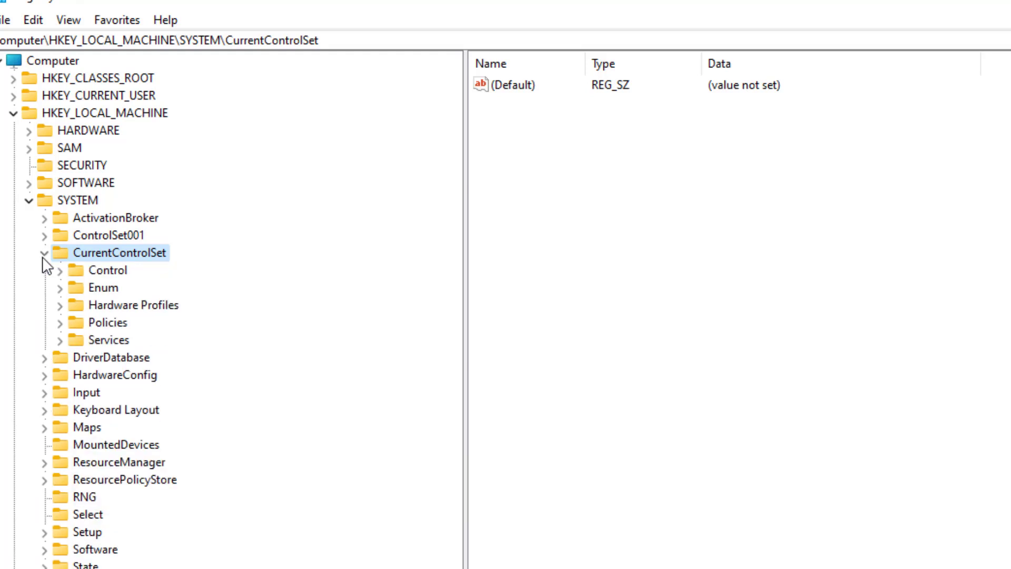
# Expand the Control key under CurrentControlSet and select its GraphicsDrivers subkey
pyautogui.click(127, 341)
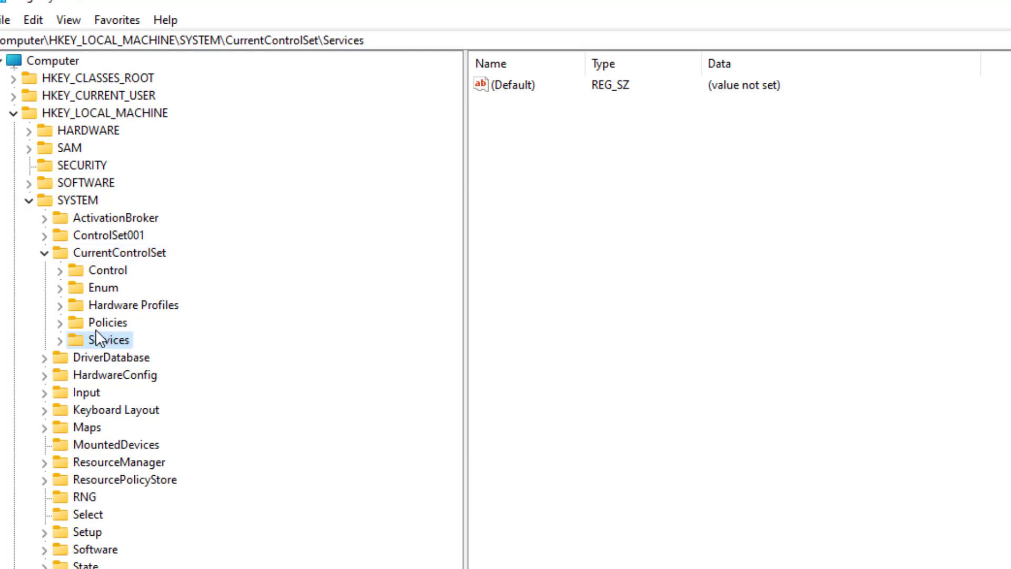
pyautogui.click(107, 270)
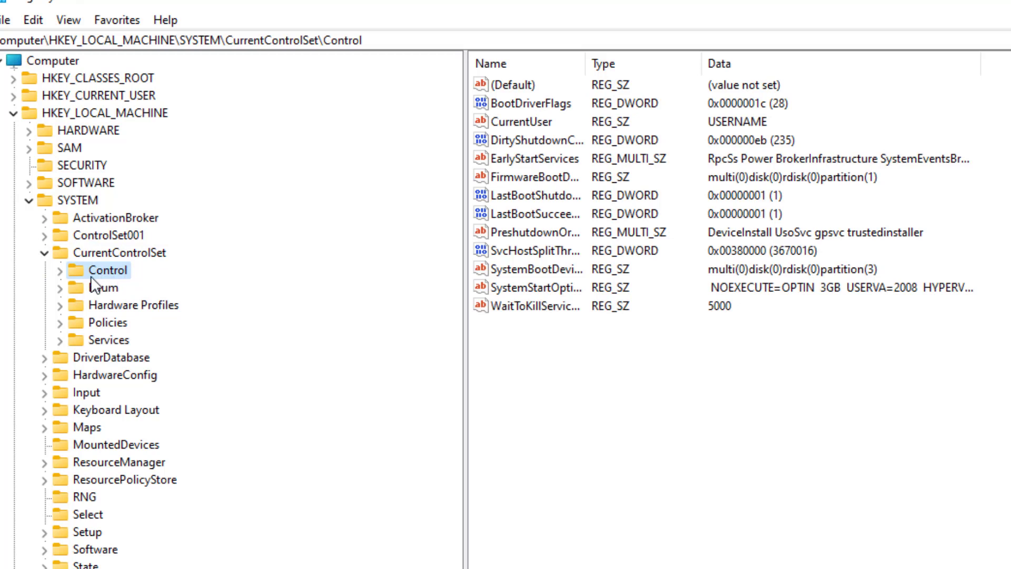
pyautogui.click(62, 270)
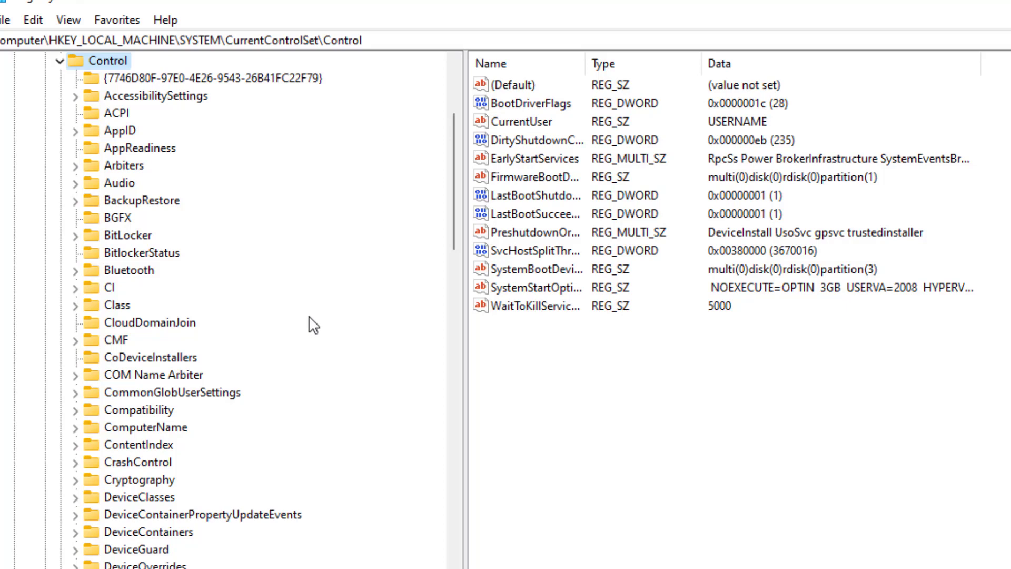
pyautogui.scroll(-5, 311, 353)
pyautogui.scroll(-7, 311, 352)
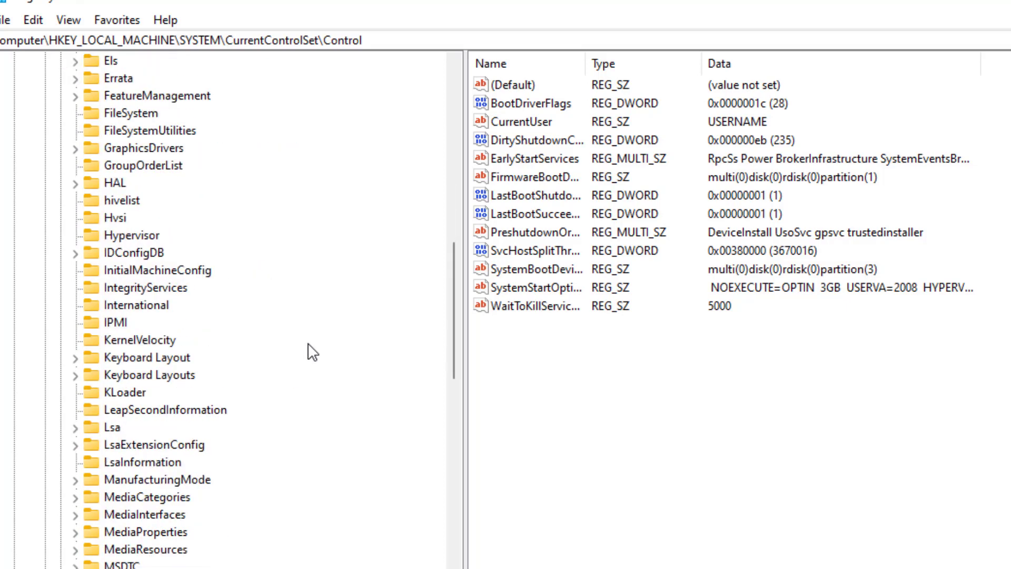
pyautogui.scroll(2, 313, 352)
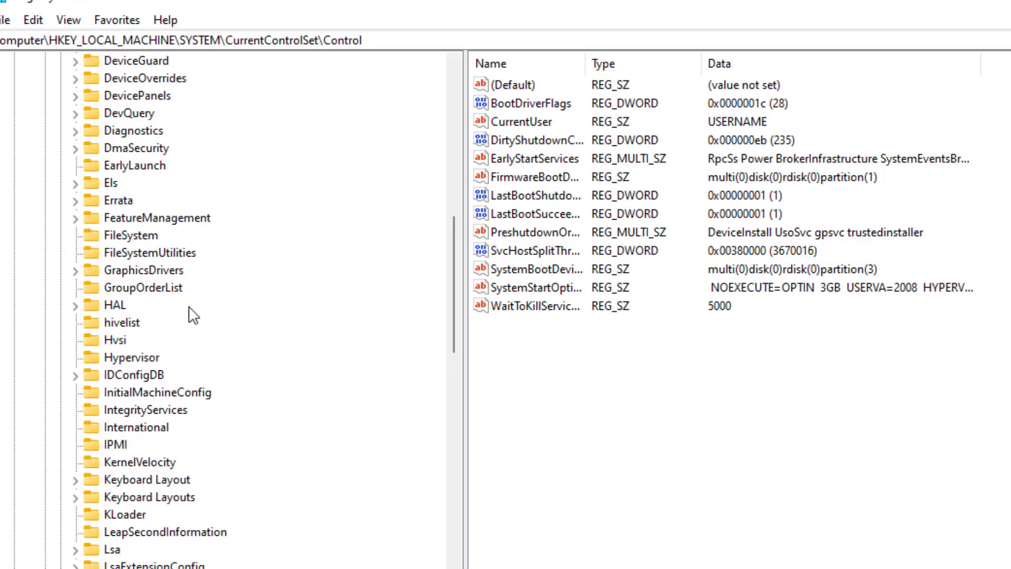
pyautogui.scroll(-2, 192, 314)
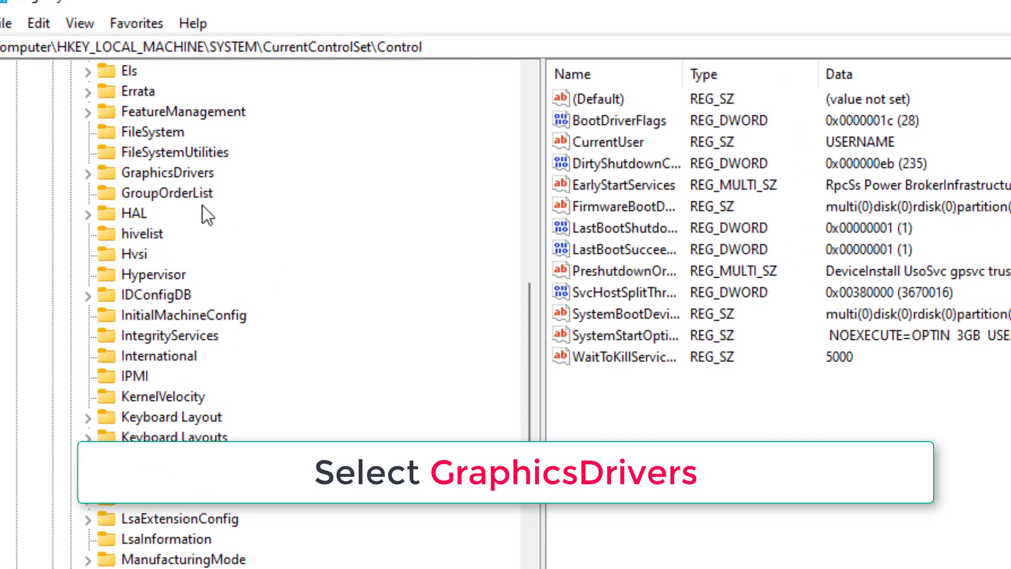
pyautogui.click(174, 169)
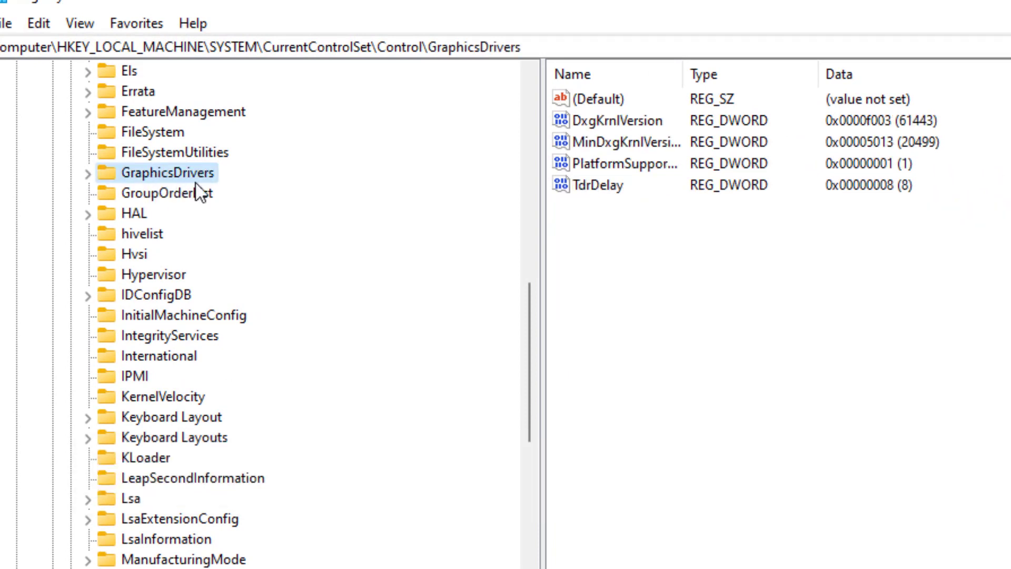
# Create a new DWORD (32-bit) value named TdrLevel in the GraphicsDrivers key
pyautogui.rightClick(684, 245)
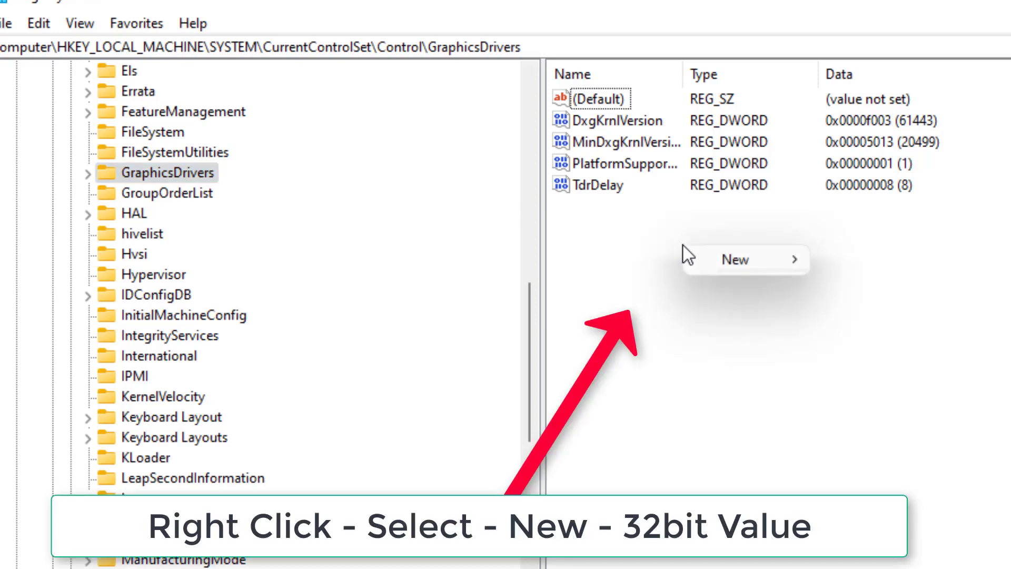
pyautogui.moveTo(721, 258)
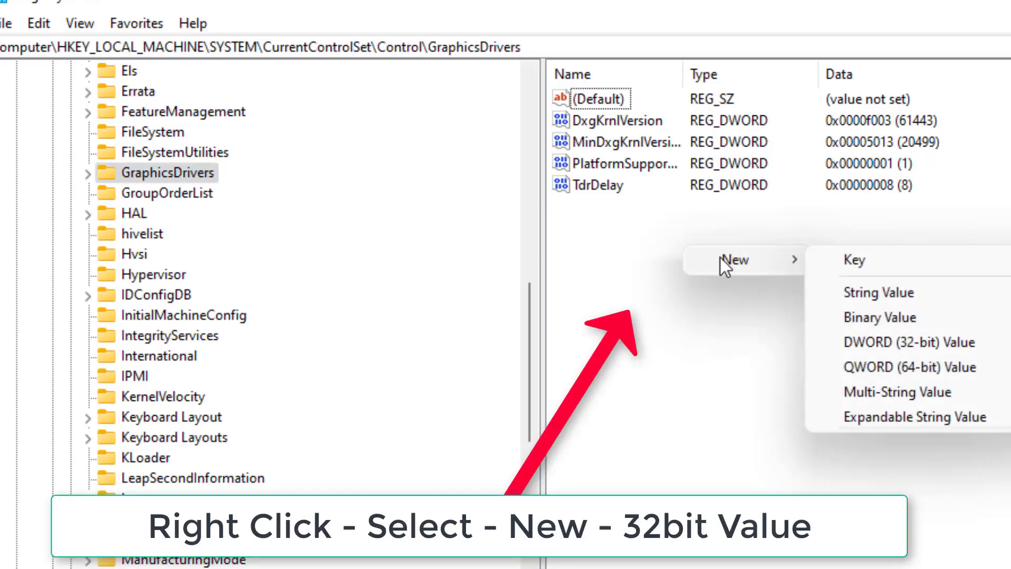
pyautogui.click(932, 337)
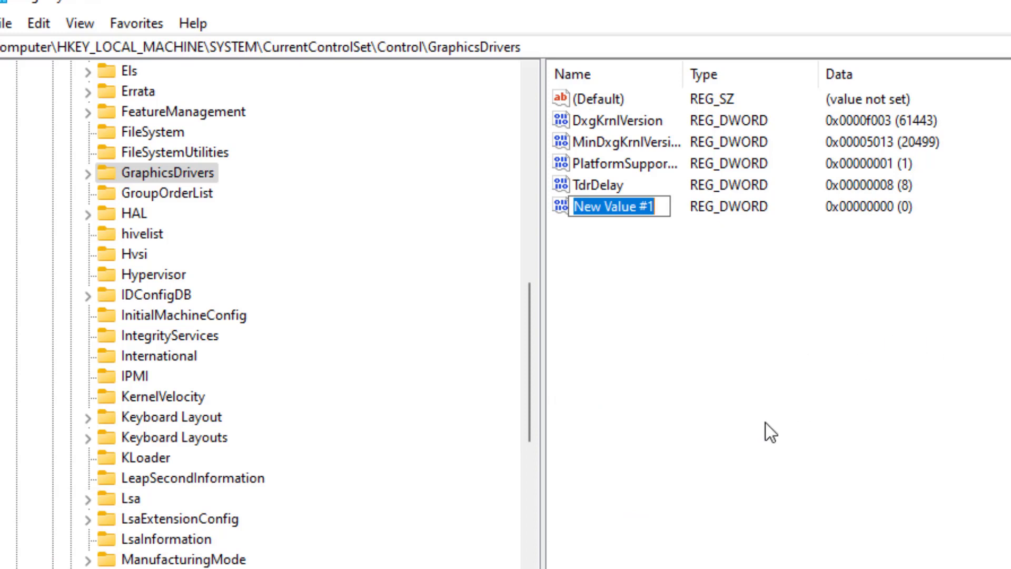
pyautogui.press('BackSpace')
pyautogui.write('T')
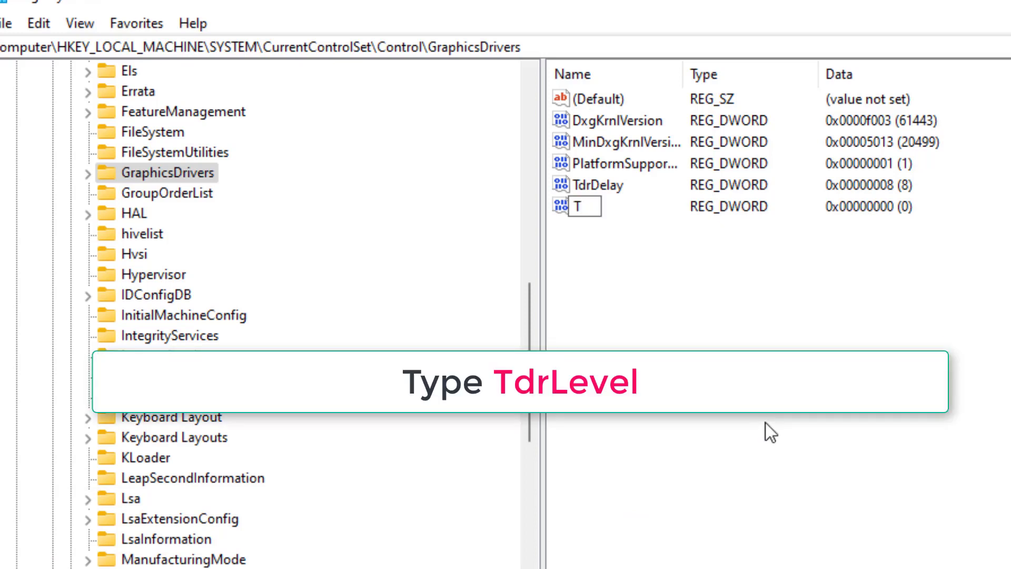
pyautogui.write('drLev')
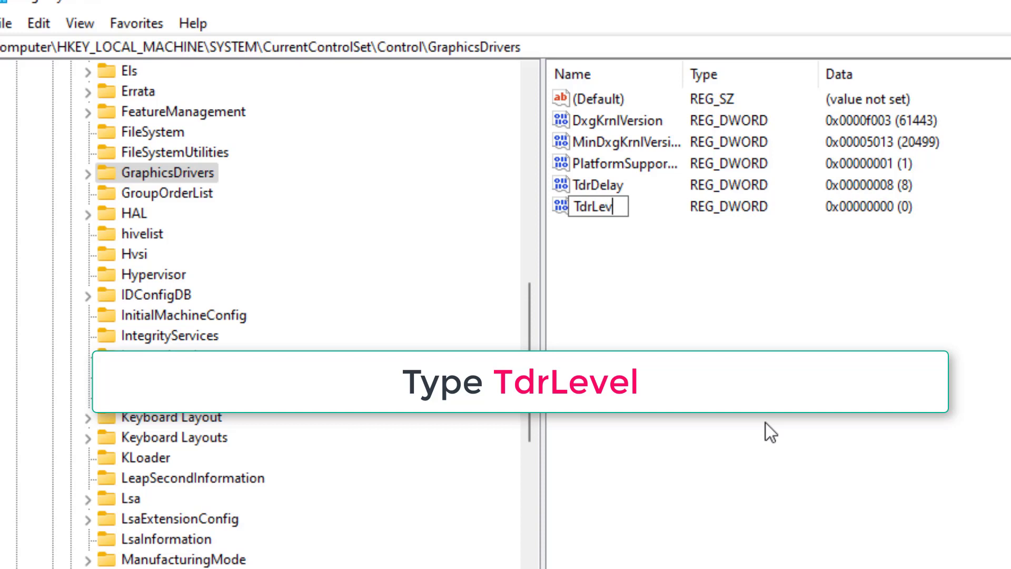
pyautogui.write('el')
pyautogui.press('Return')
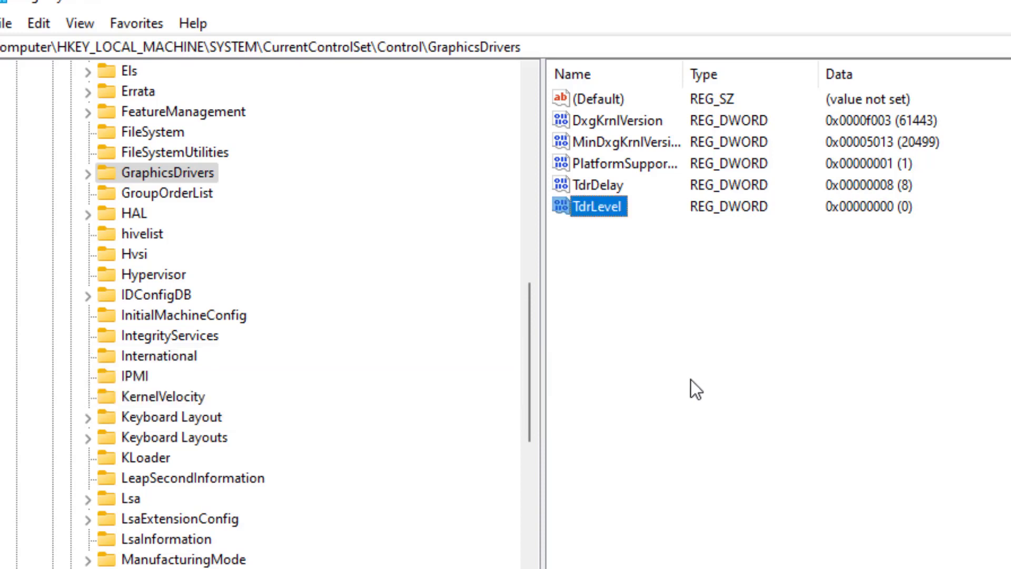
# Set the value data of TdrLevel to 0 and save it
pyautogui.doubleClick(598, 207)
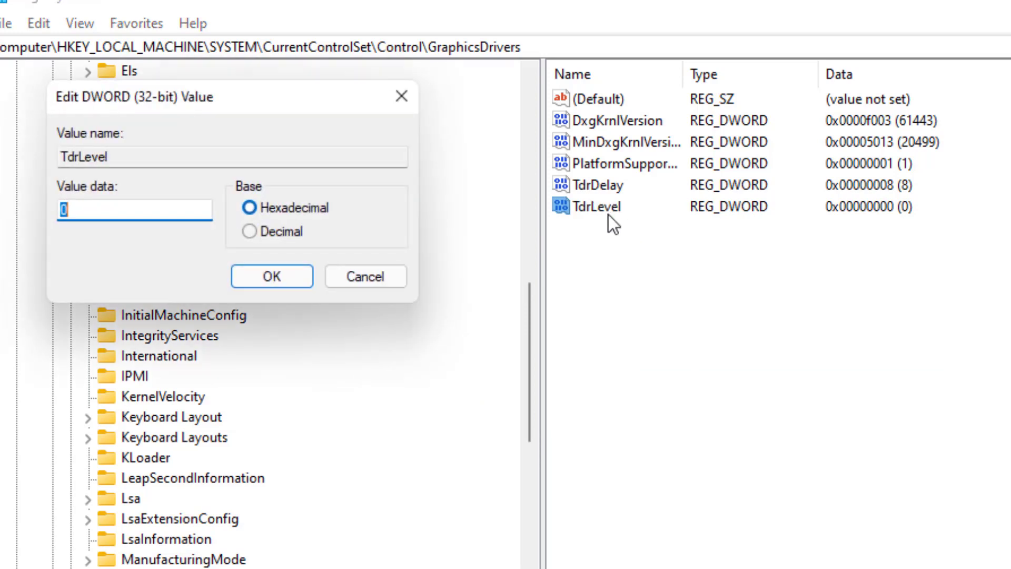
pyautogui.write('0')
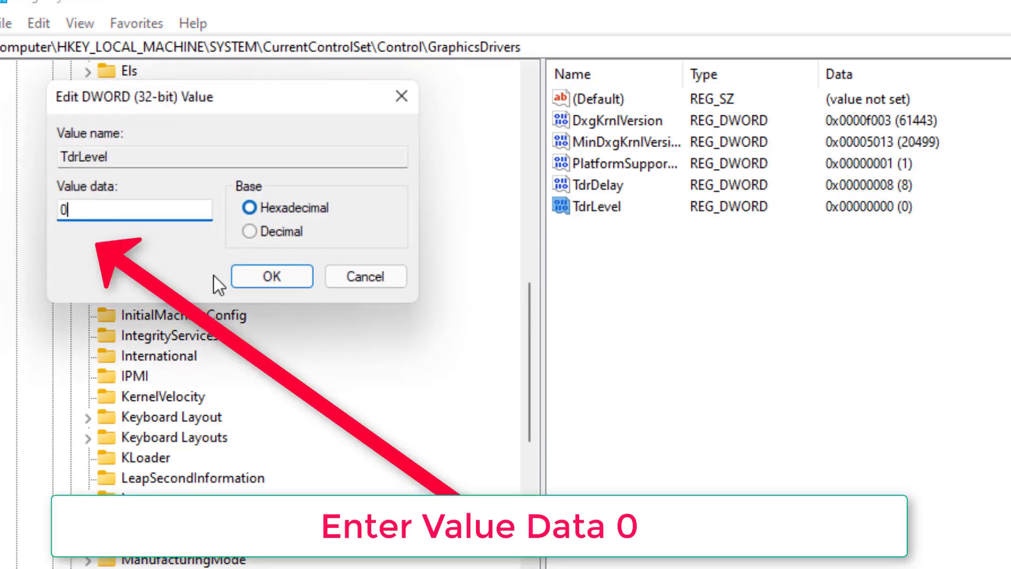
pyautogui.click(245, 273)
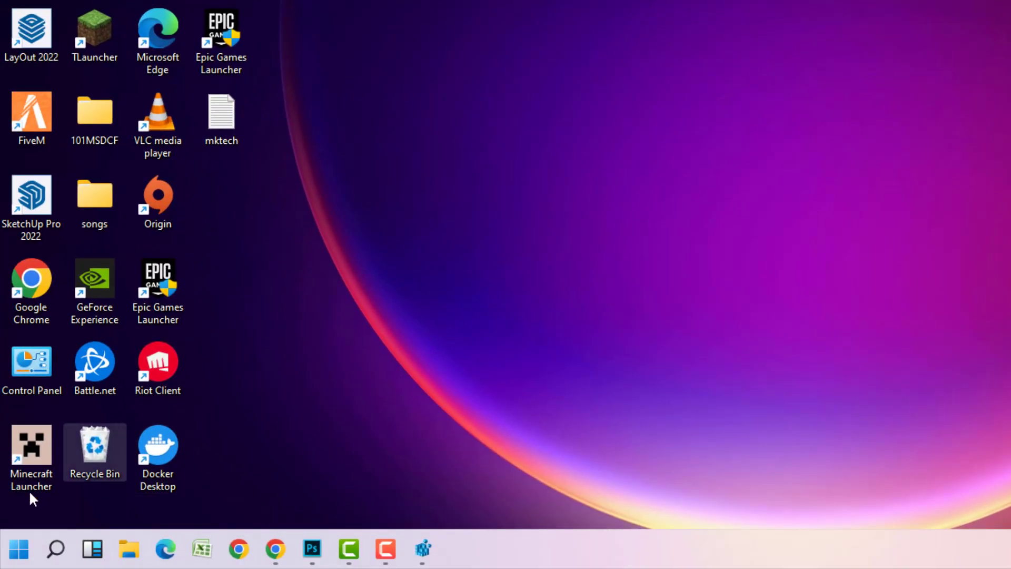
# Search Windows for "device manager" and open Device Manager
pyautogui.click(55, 548)
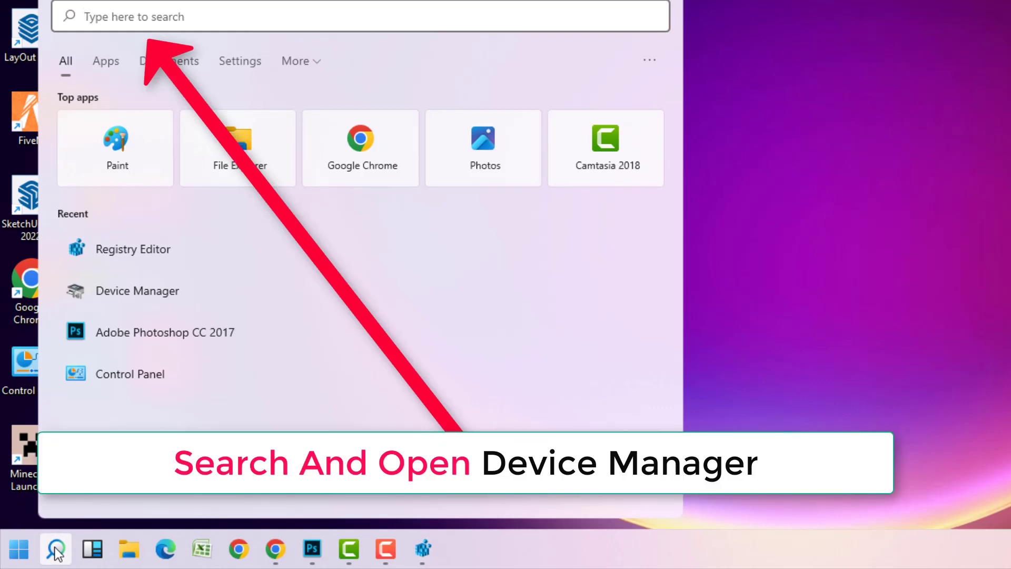
pyautogui.write('device')
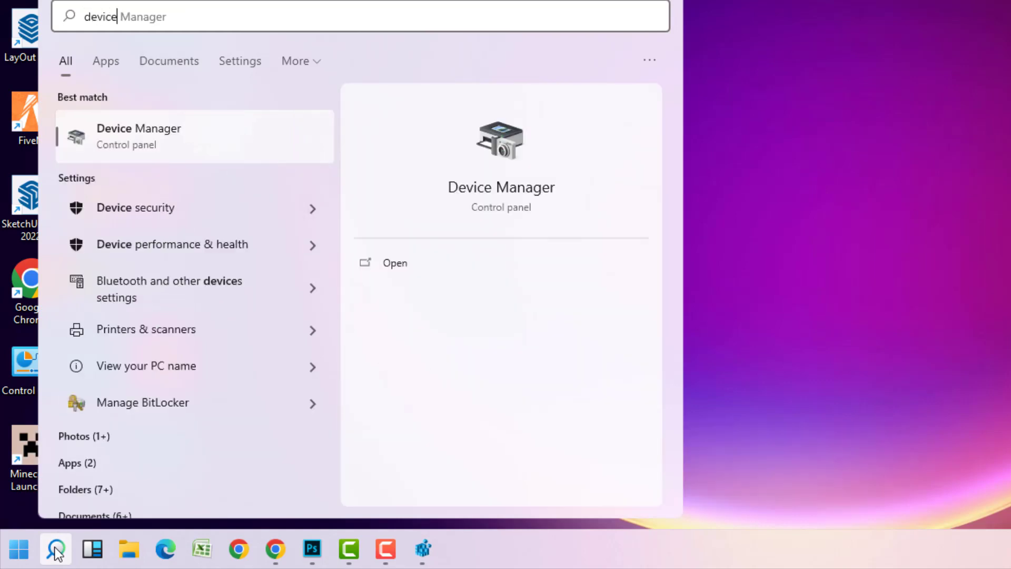
pyautogui.write(' m')
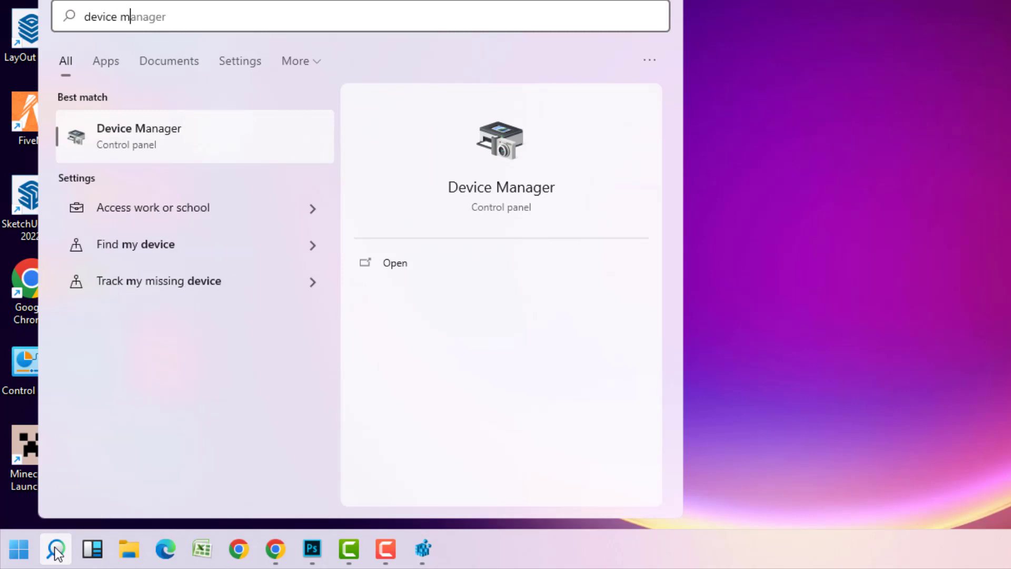
pyautogui.write('anager')
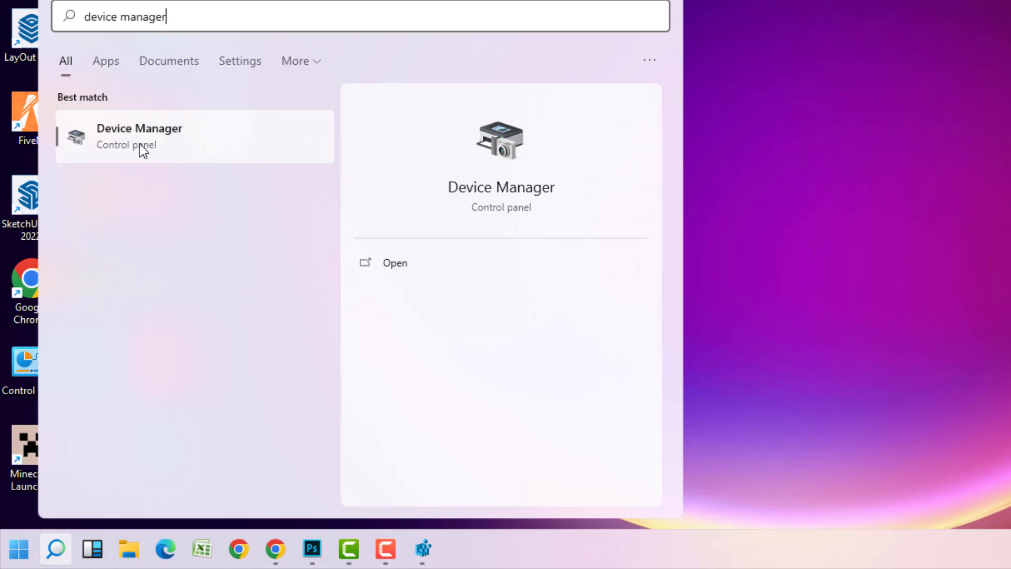
pyautogui.click(194, 144)
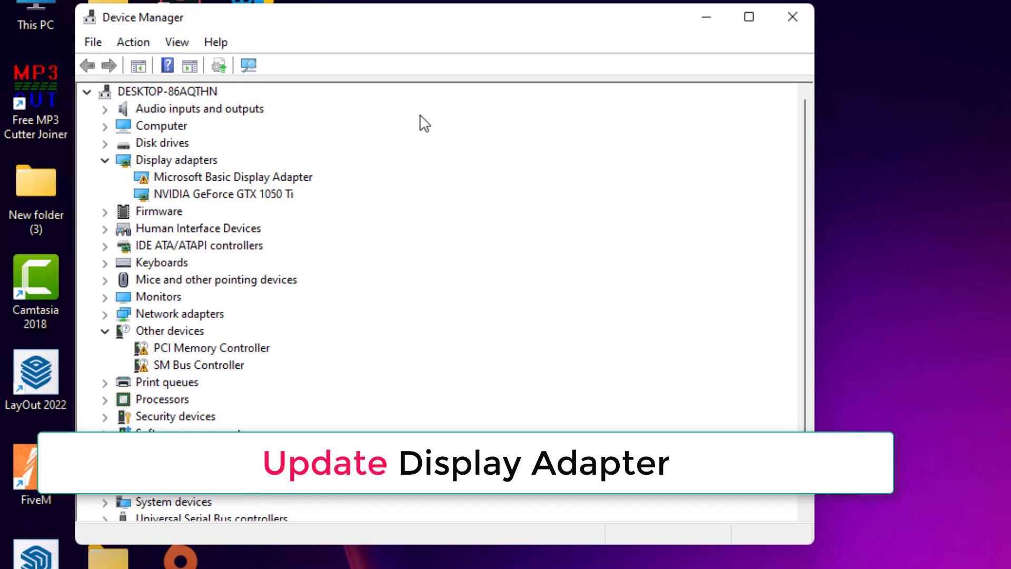
# Try to update the Microsoft Basic Display Adapter driver using the Microsoft Basic Display Adapter model from the computer's list of available drivers
pyautogui.click(104, 161)
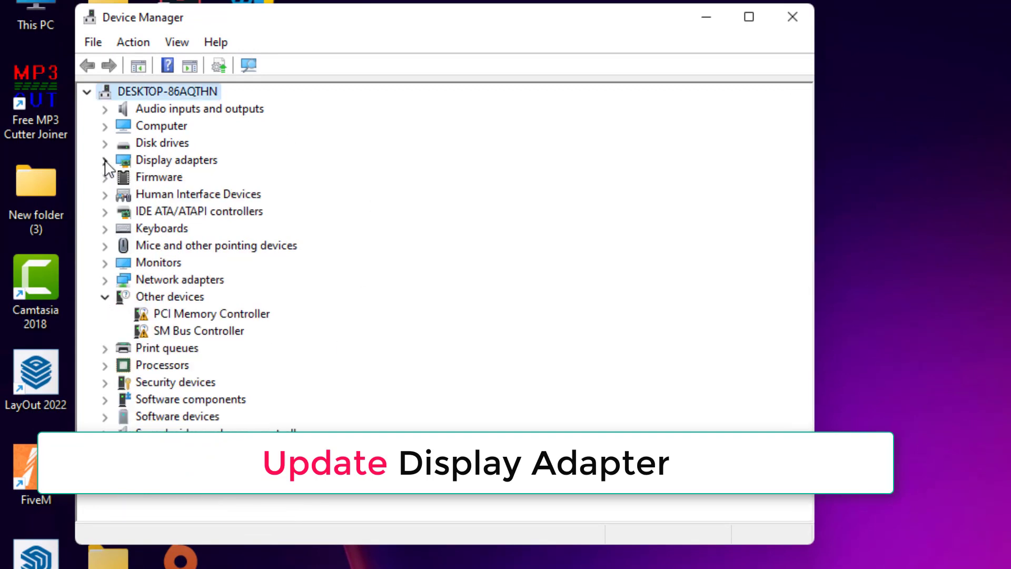
pyautogui.click(105, 162)
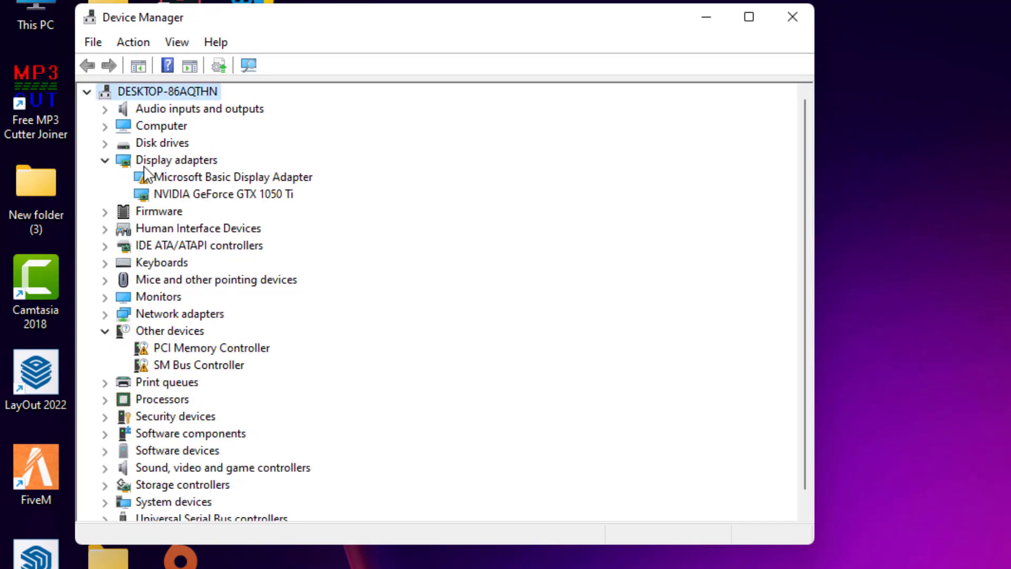
pyautogui.click(198, 176)
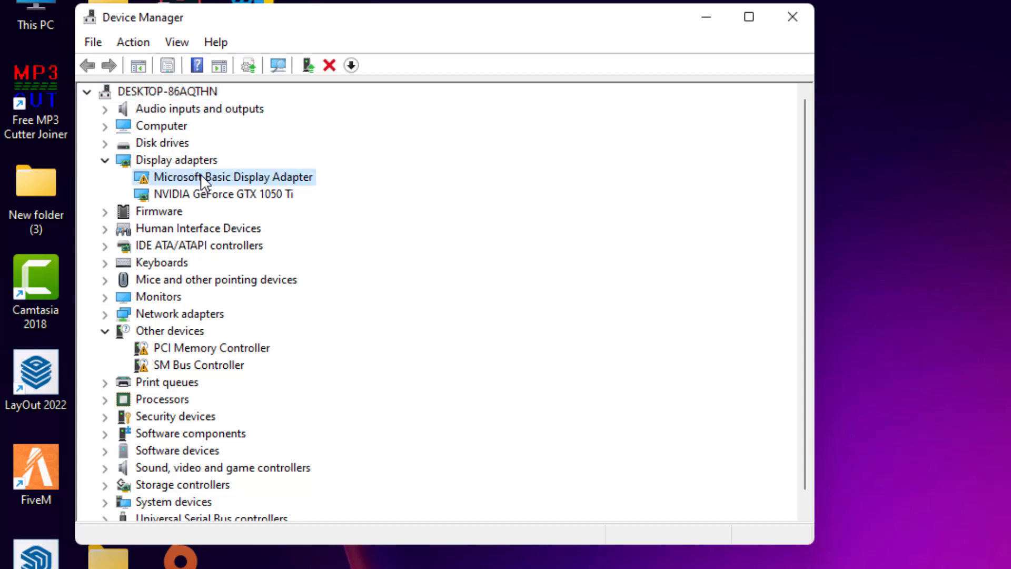
pyautogui.rightClick(200, 176)
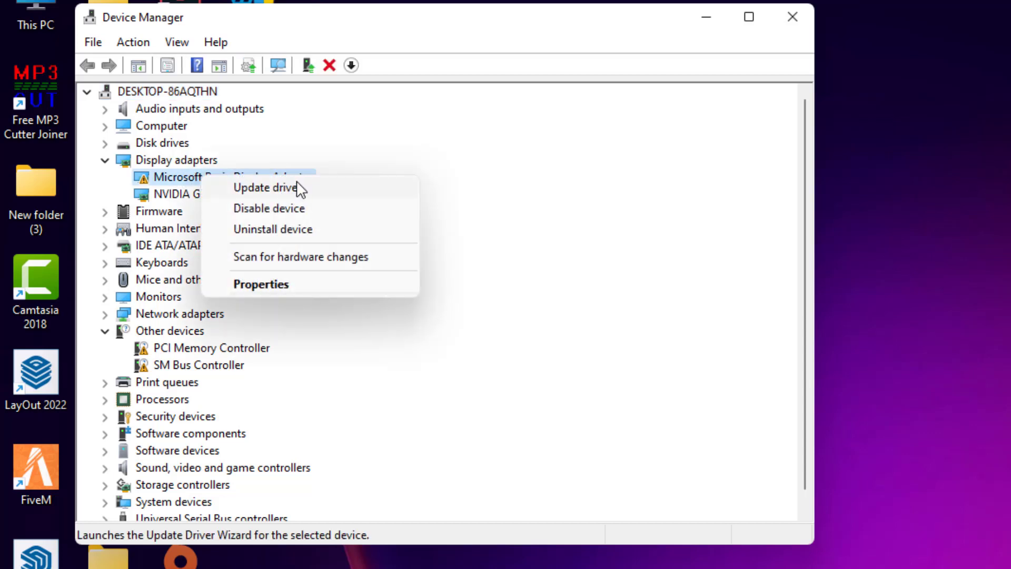
pyautogui.click(276, 188)
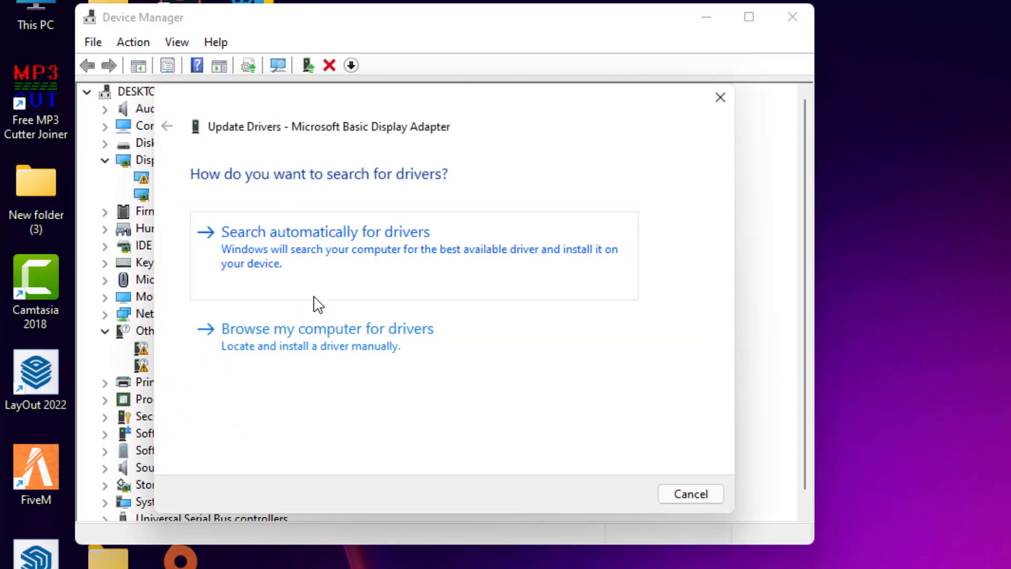
pyautogui.click(282, 330)
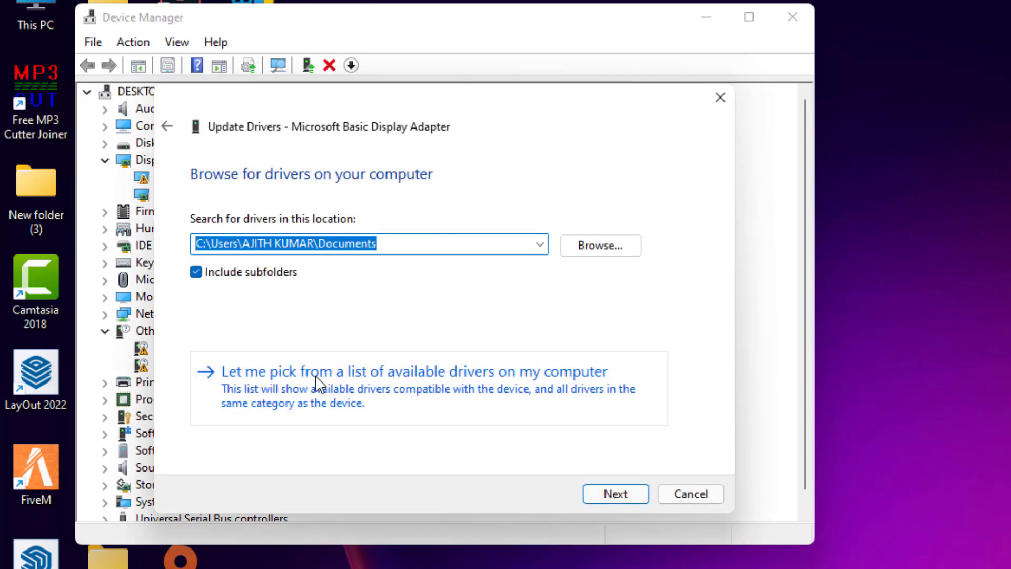
pyautogui.click(276, 375)
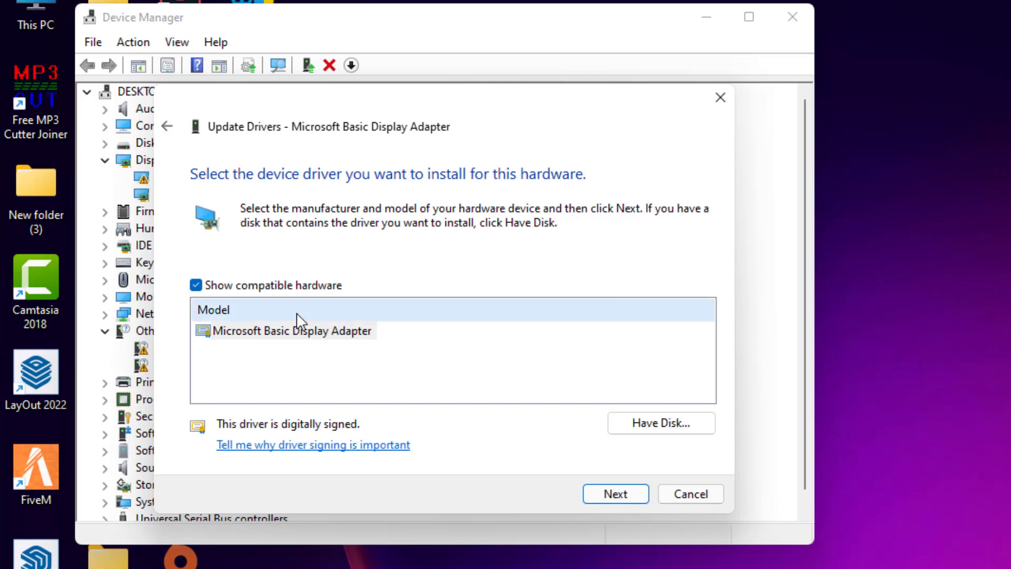
pyautogui.click(322, 332)
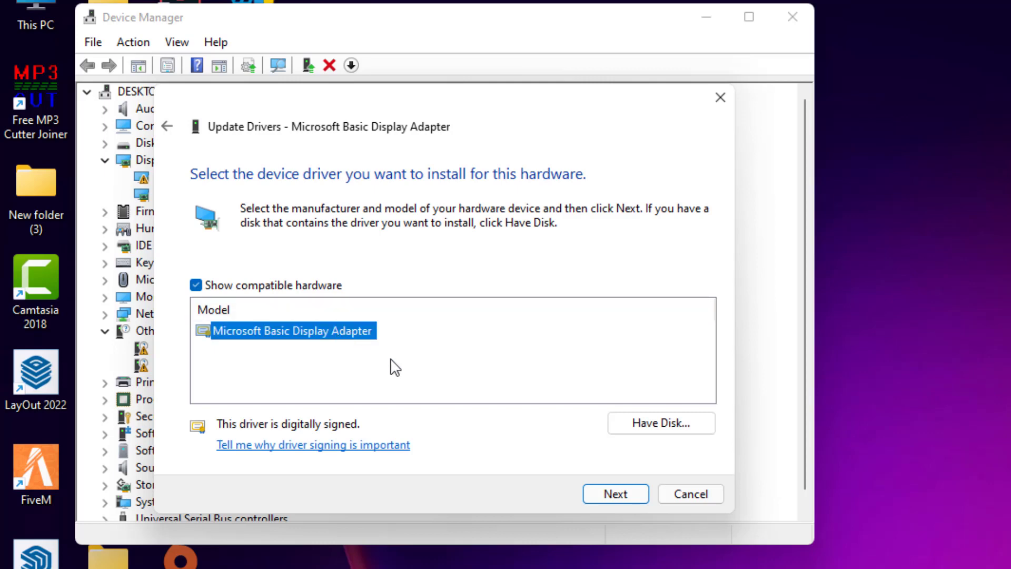
pyautogui.click(611, 493)
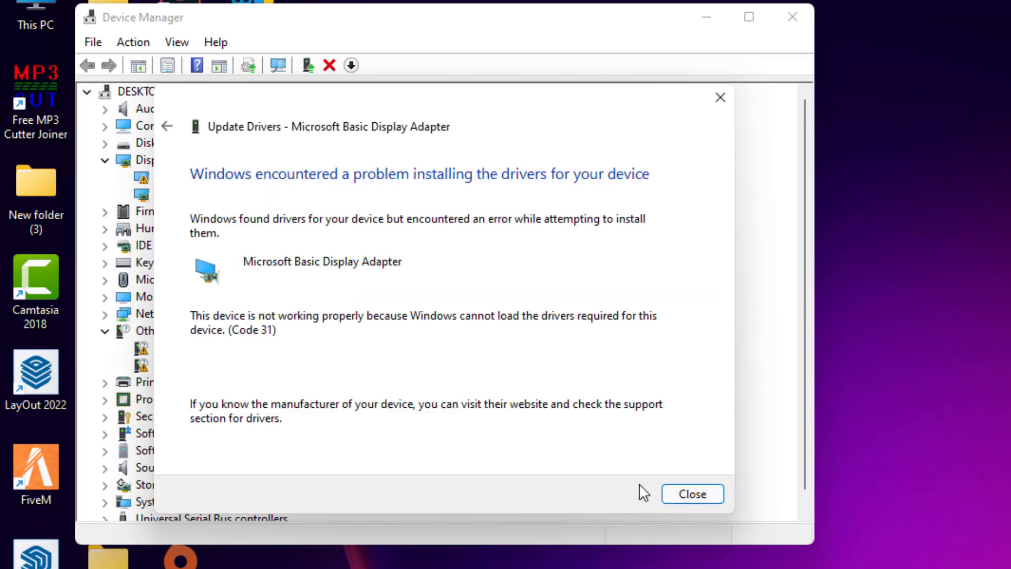
pyautogui.click(682, 490)
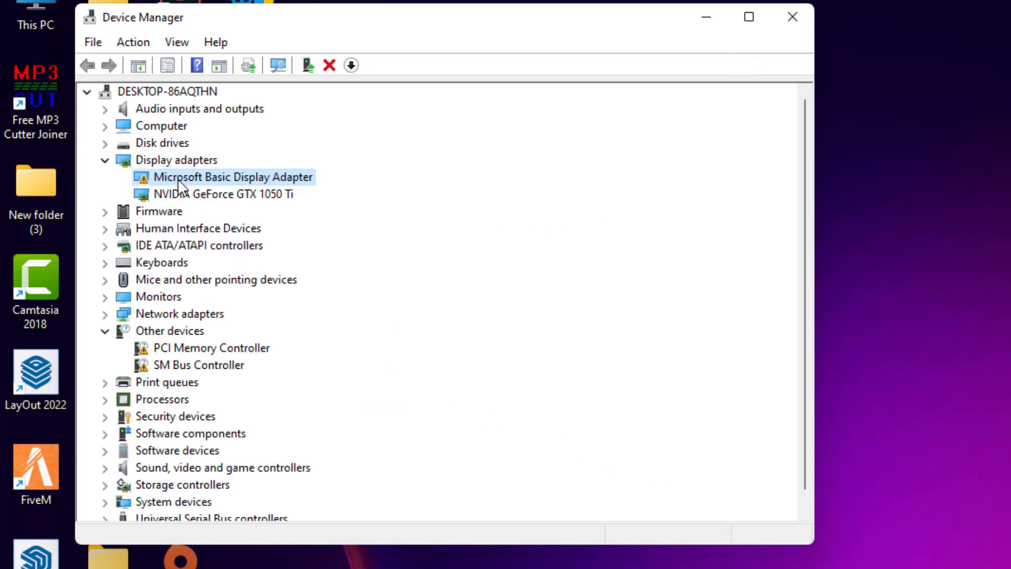
# Update the NVIDIA GeForce GTX 1050 Ti driver with its matching model from the computer's list of available drivers, and close Device Manager
pyautogui.click(227, 196)
pyautogui.rightClick(224, 196)
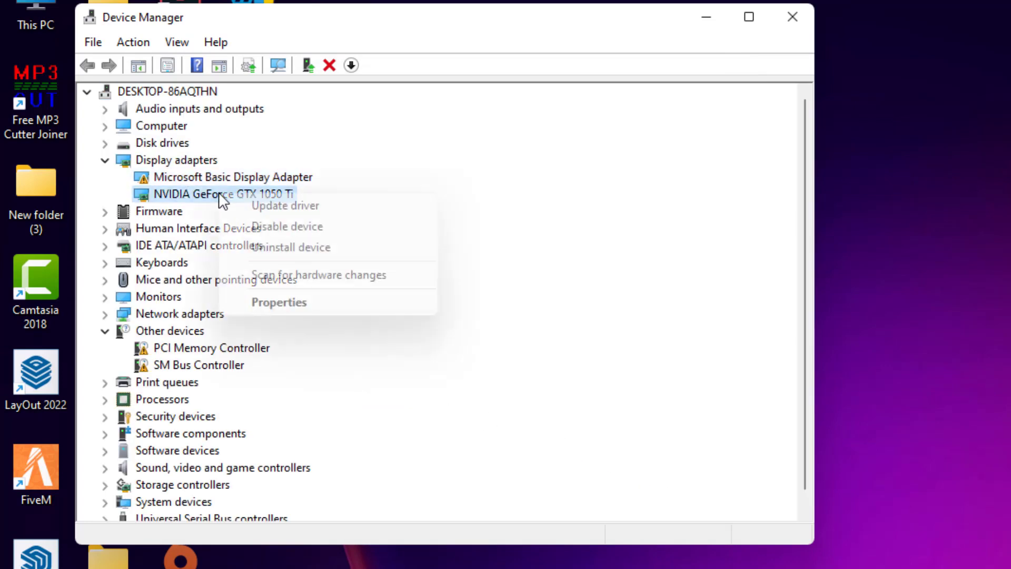
pyautogui.click(320, 207)
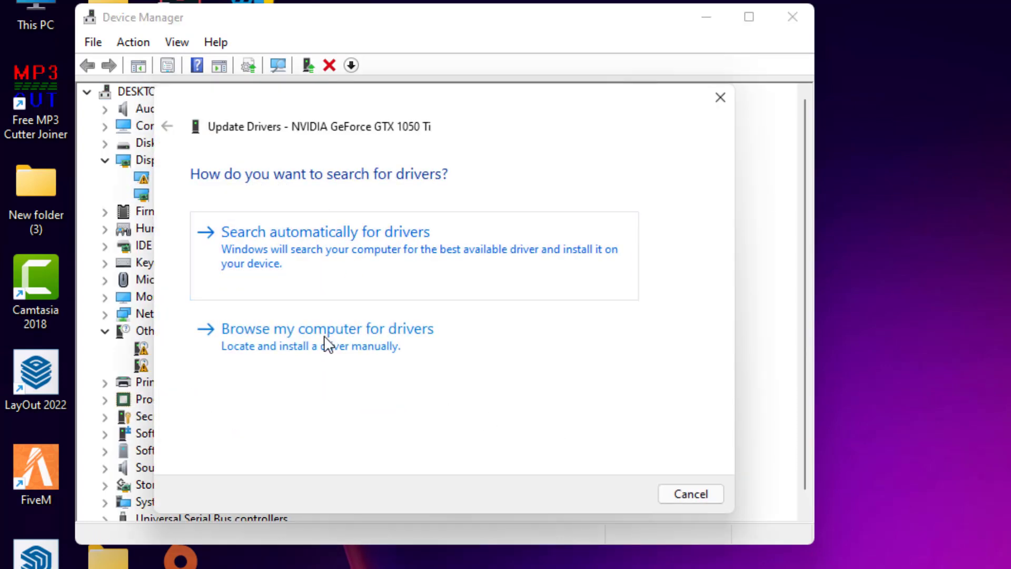
pyautogui.click(311, 342)
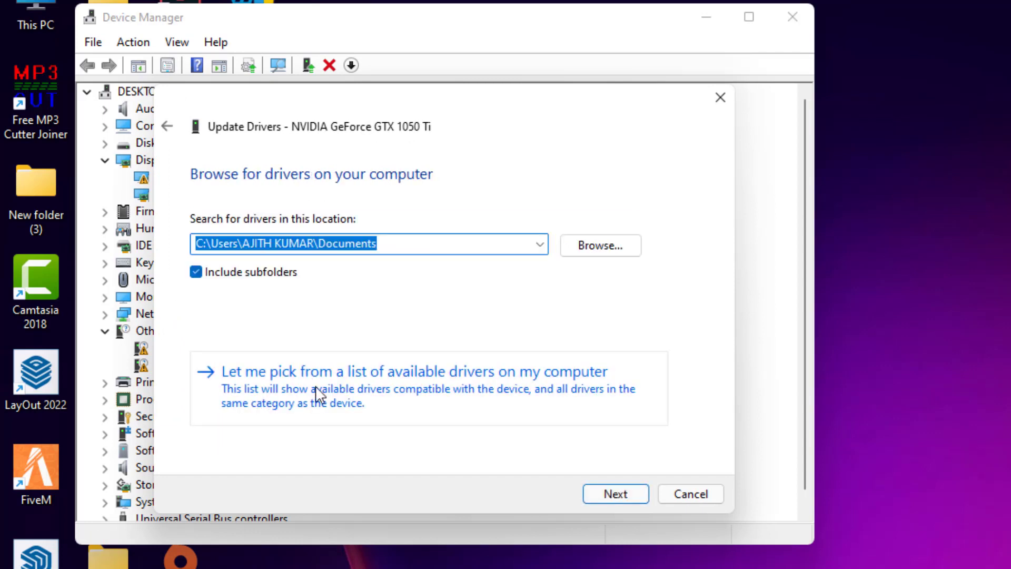
pyautogui.click(287, 393)
pyautogui.click(317, 345)
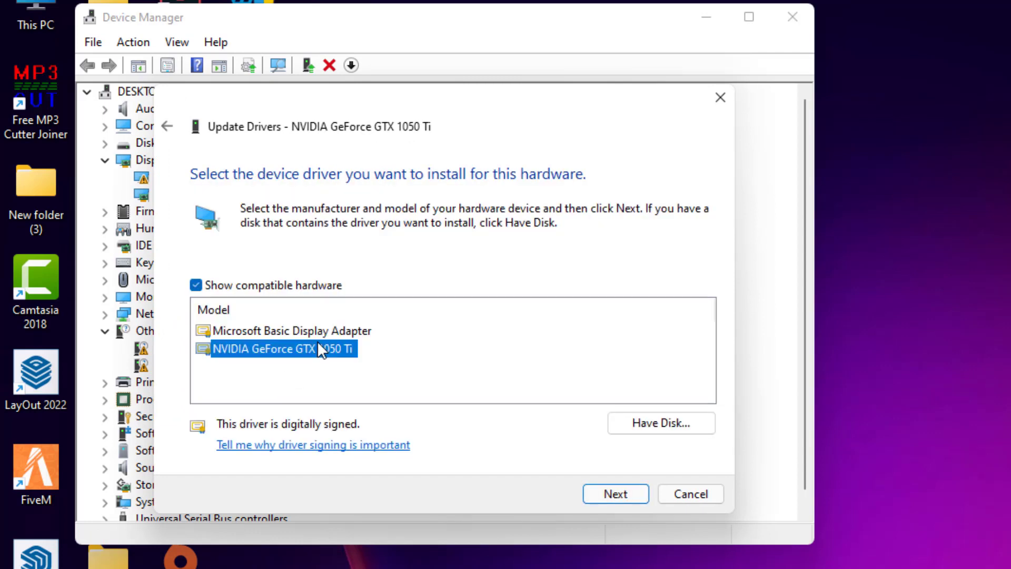
pyautogui.click(625, 490)
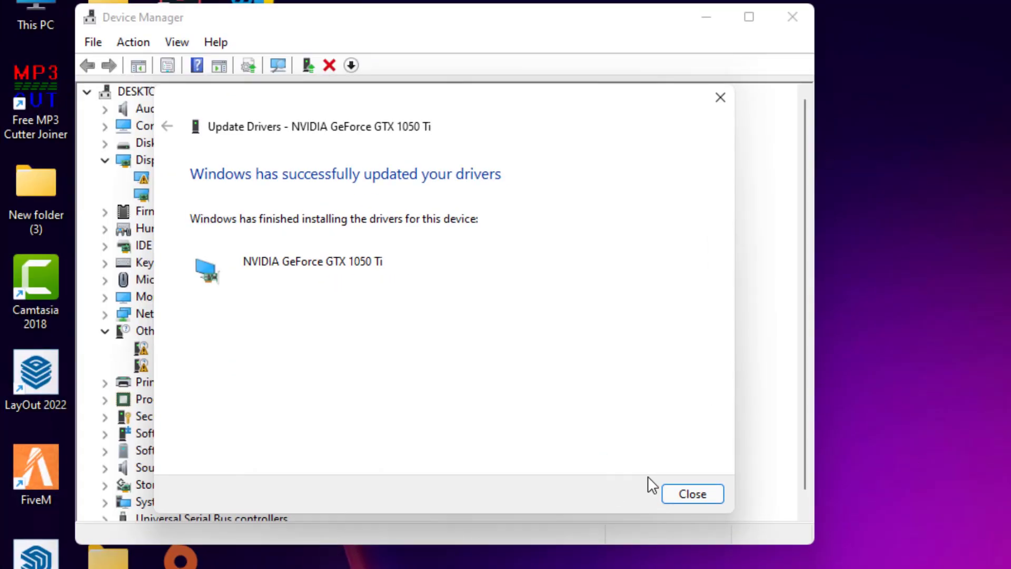
pyautogui.click(681, 490)
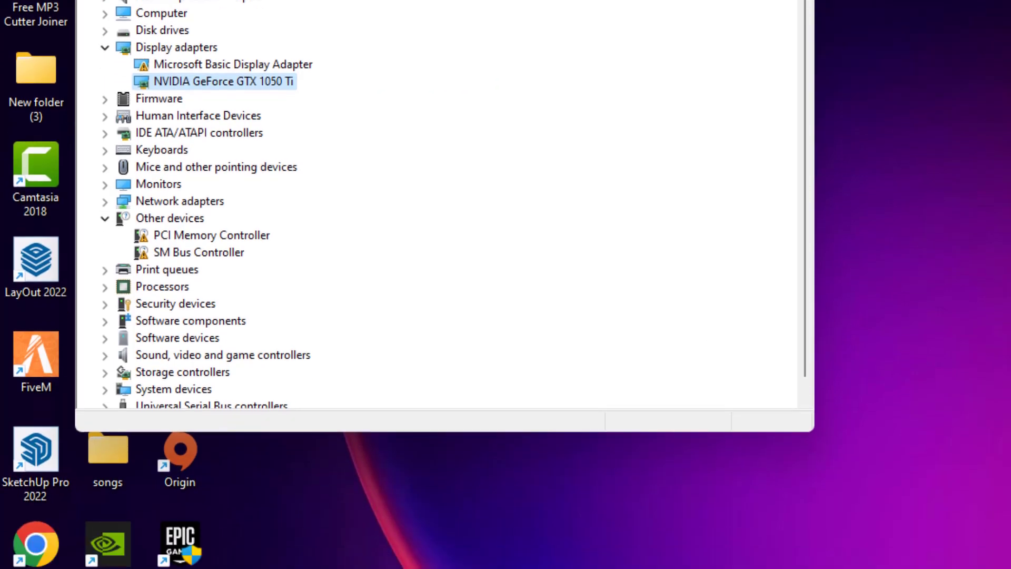
pyautogui.click(784, 18)
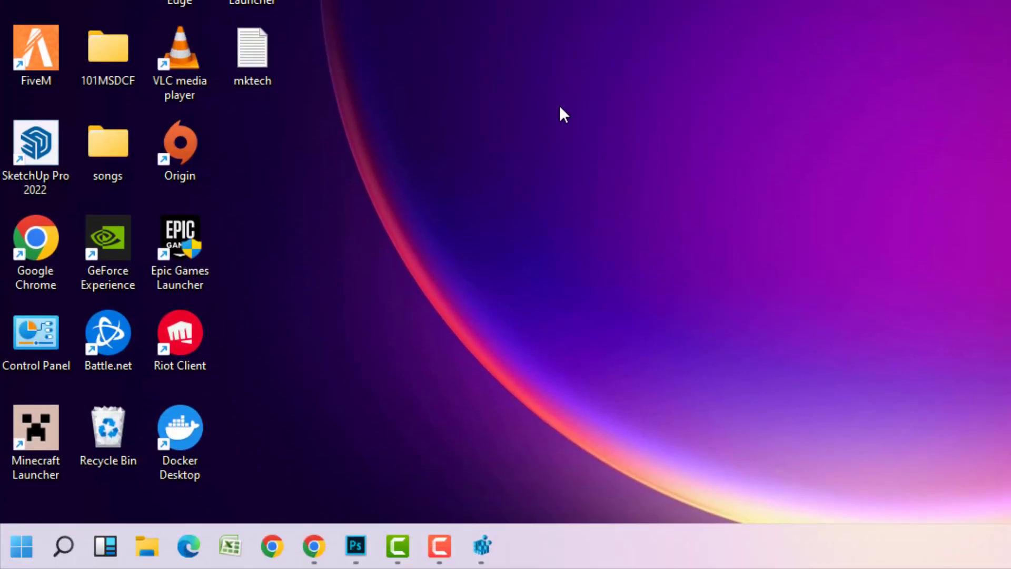
# Display the Windows power options to locate the Restart command, and dismiss them
pyautogui.click(16, 545)
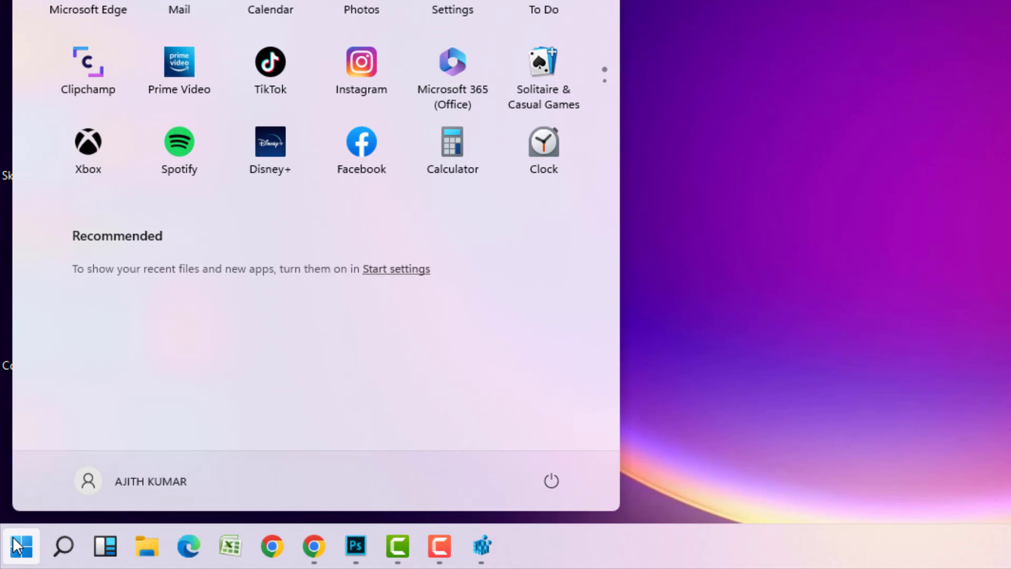
pyautogui.click(550, 482)
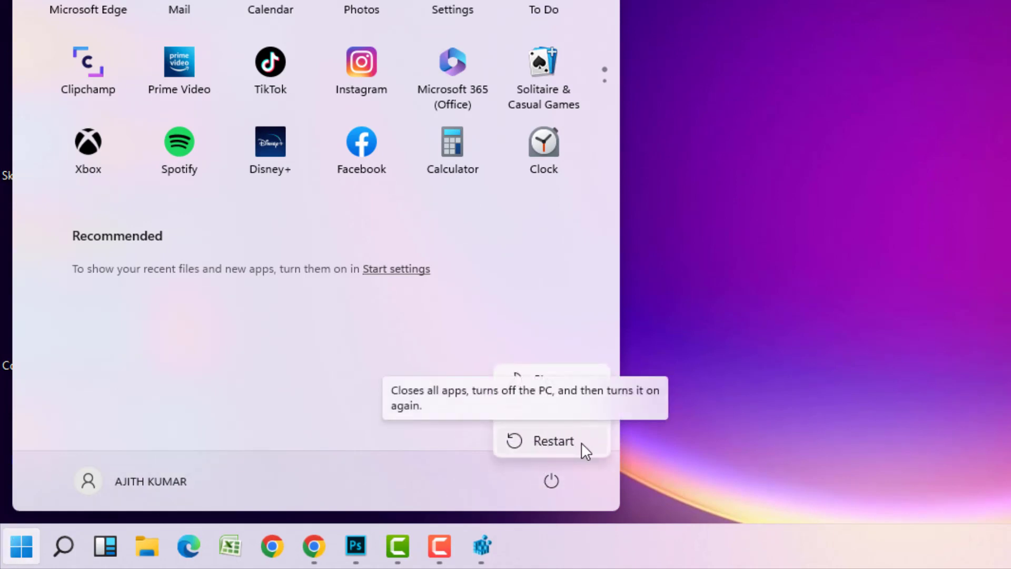
pyautogui.click(694, 445)
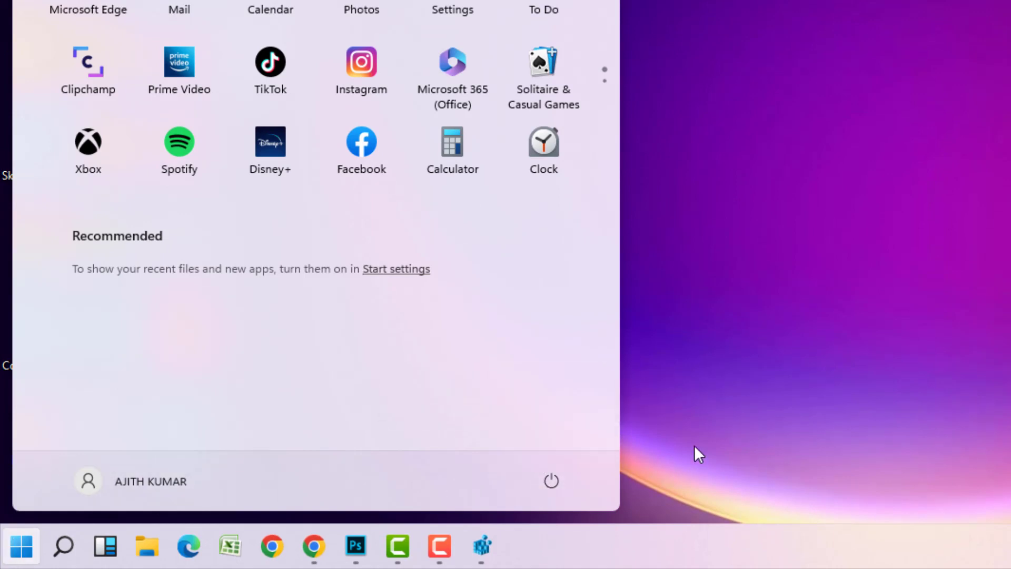
pyautogui.click(694, 445)
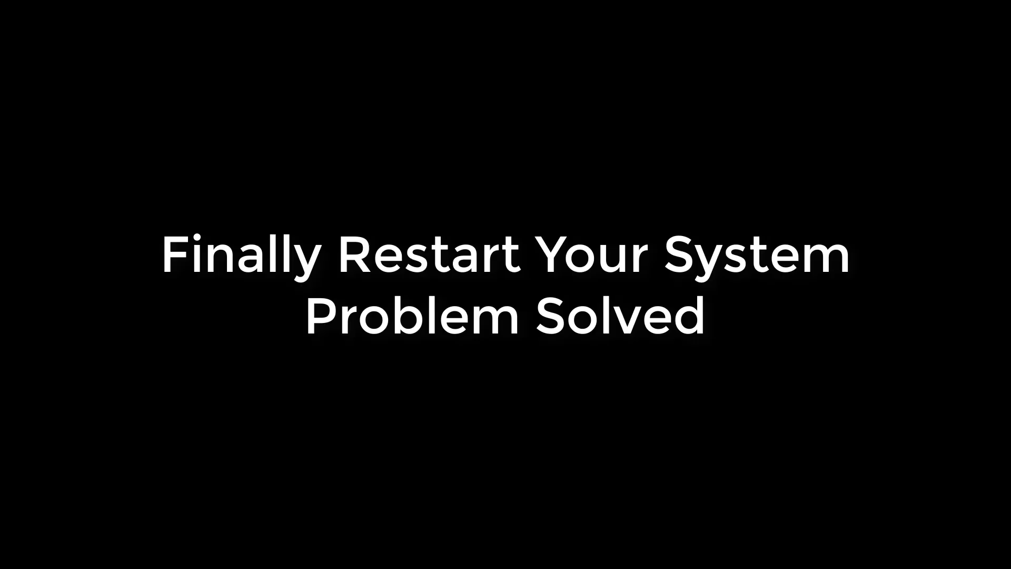